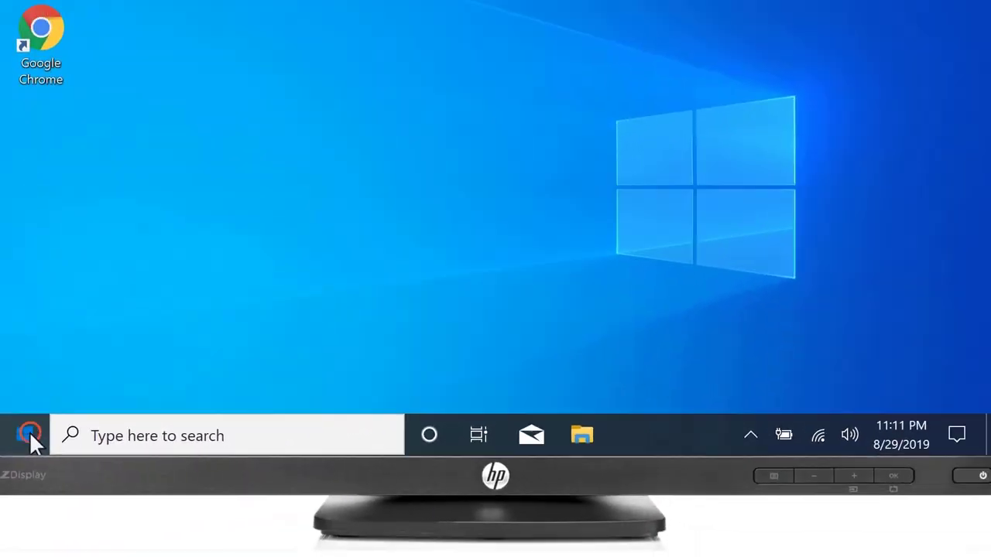
# Step: Search Windows for Disk Management and open the tool for creating and formatting hard disk partitions
pyautogui.click(29, 431)
pyautogui.write('Disk M')
pyautogui.write('anagem')
pyautogui.write('ent')
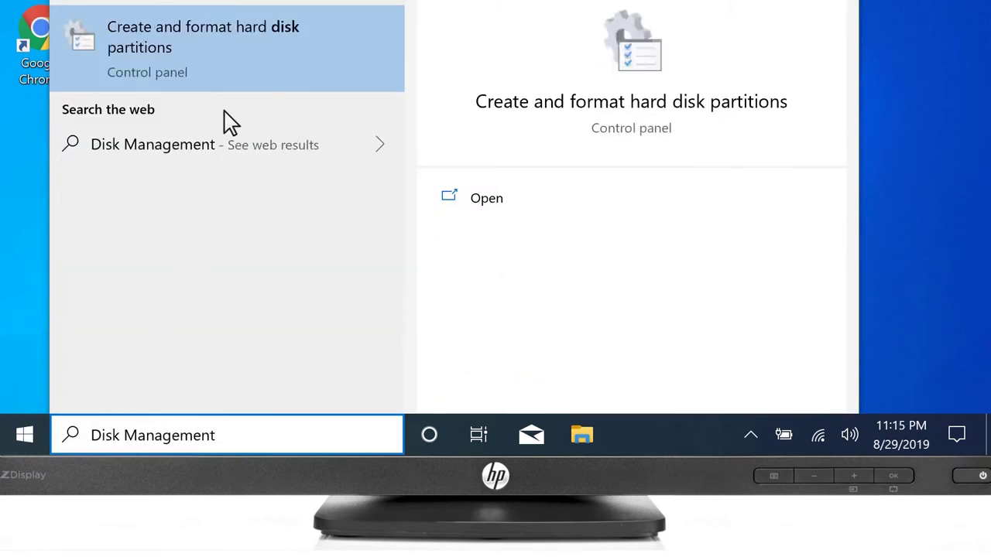
pyautogui.click(256, 33)
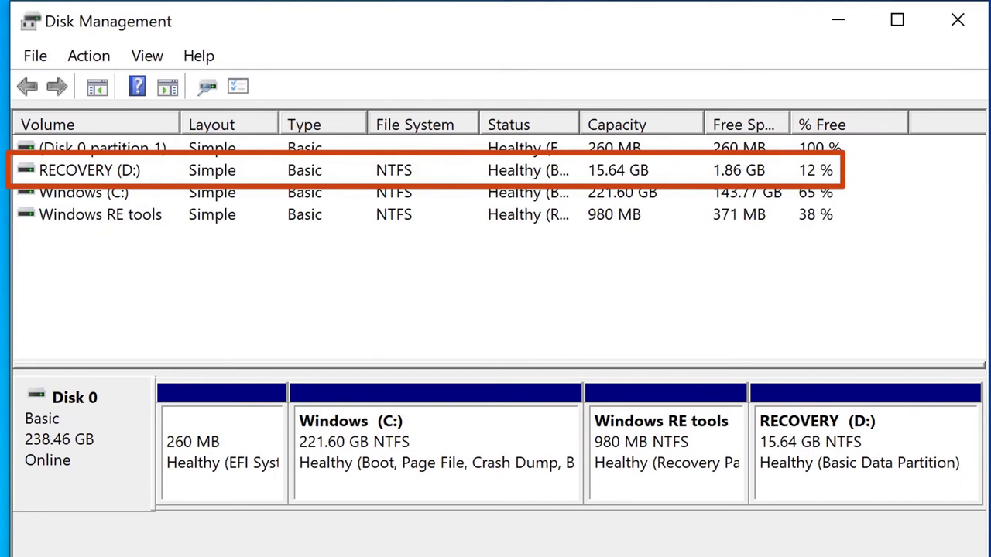
# Step: Shrink the Windows (C:) volume by 105917 MB
pyautogui.rightClick(94, 191)
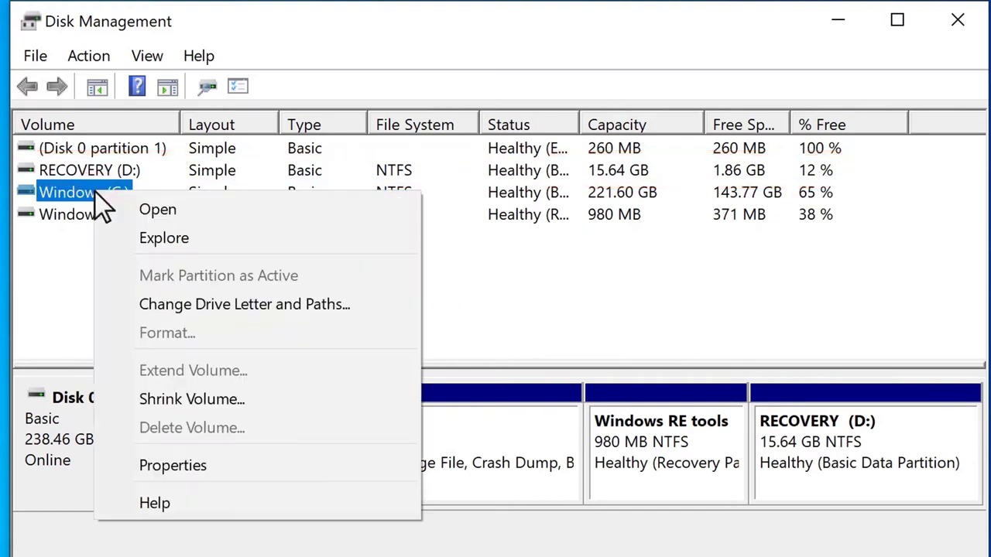
pyautogui.click(226, 401)
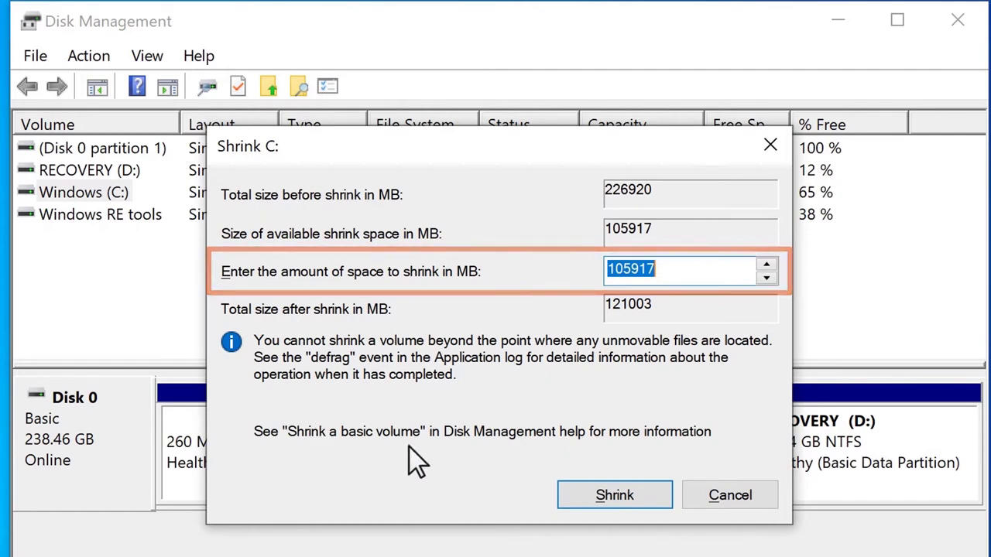
pyautogui.click(624, 499)
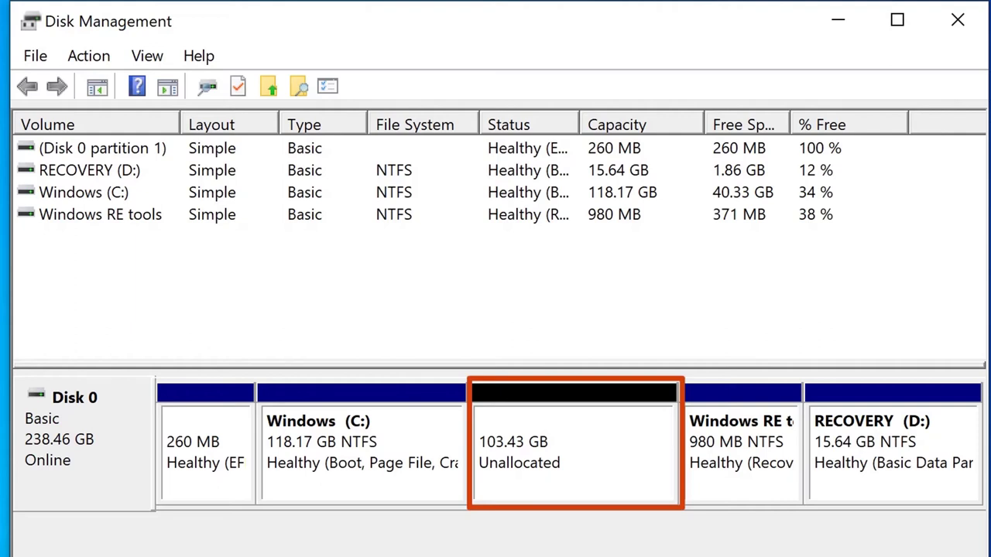
# Step: Set up a new simple volume of 105916 MB in the unallocated space of Disk 0, with drive letter F
pyautogui.rightClick(573, 424)
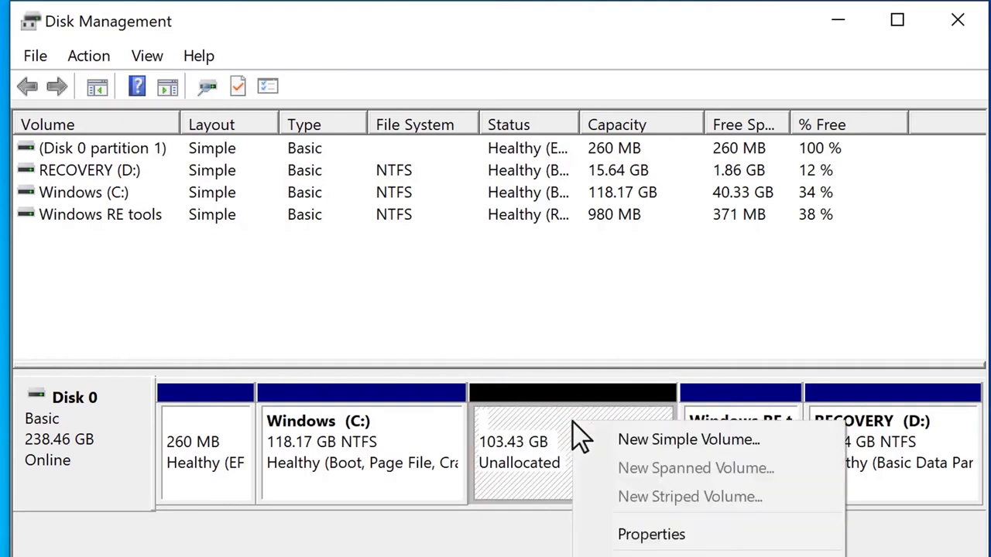
pyautogui.click(739, 440)
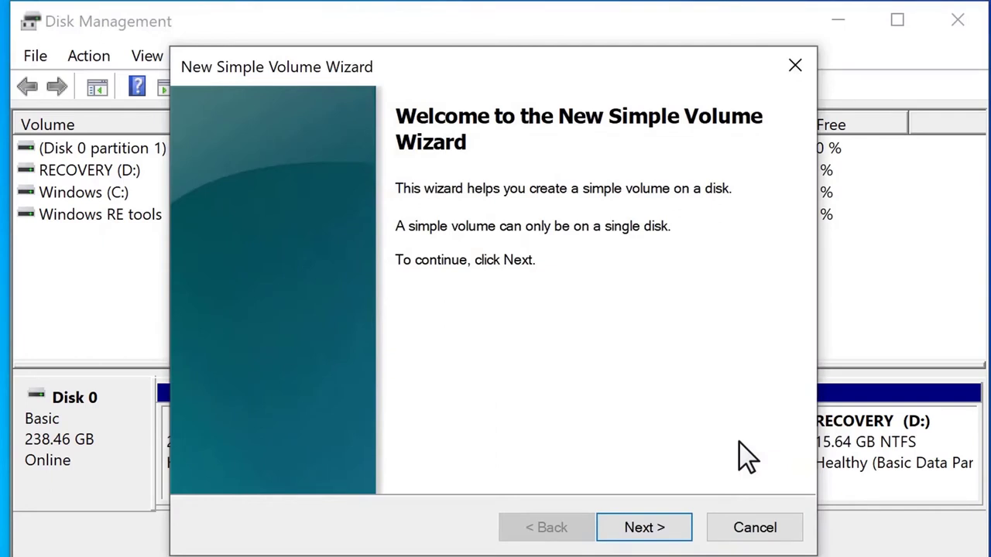
pyautogui.click(646, 529)
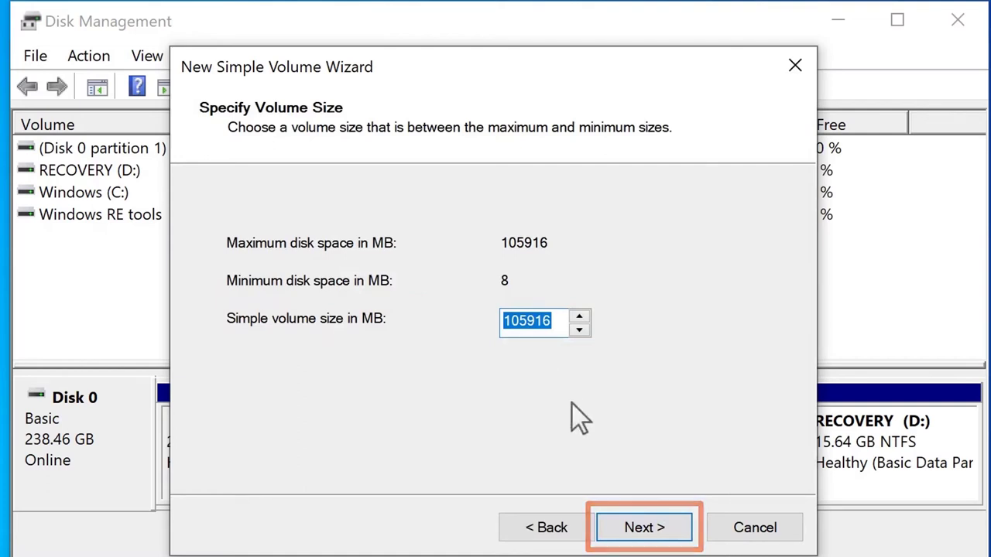
pyautogui.click(649, 528)
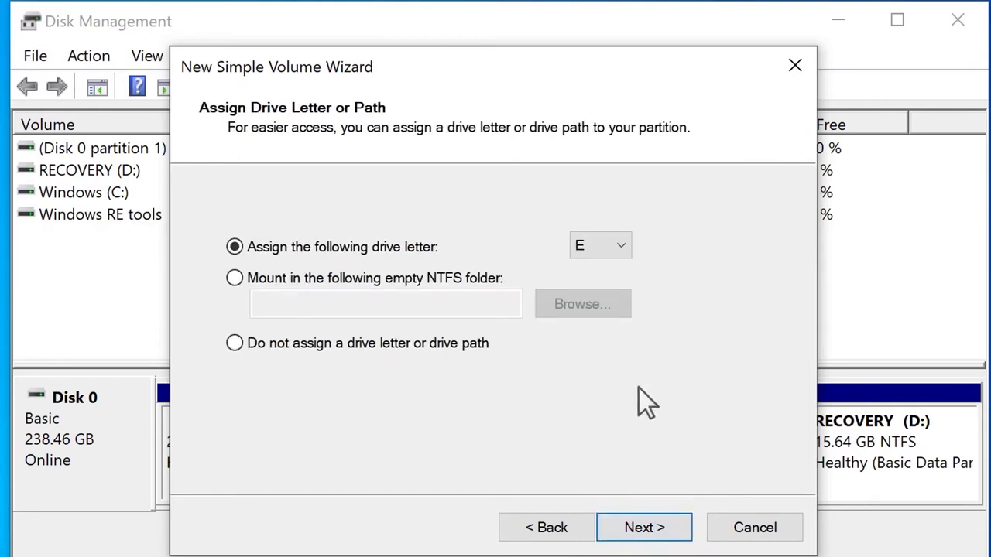
pyautogui.click(621, 247)
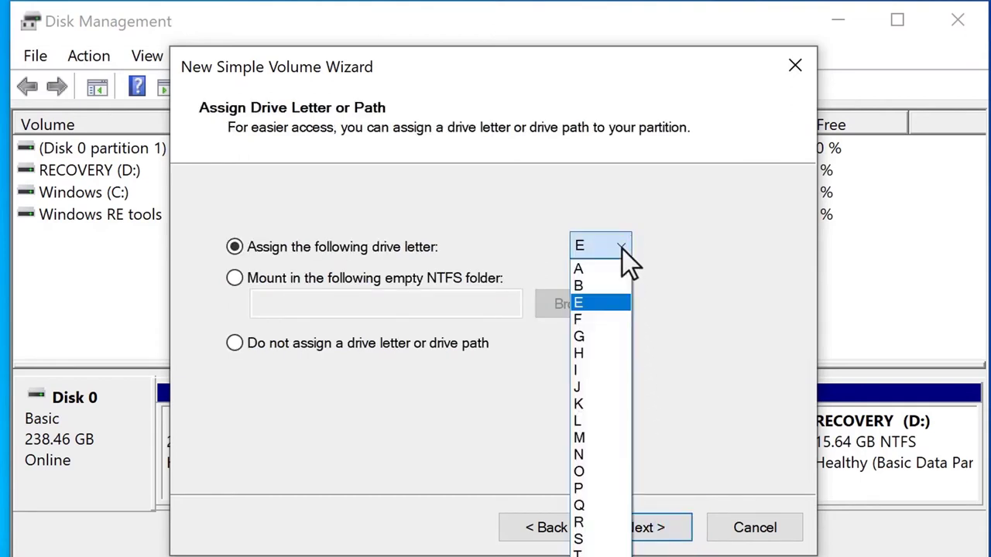
pyautogui.click(583, 320)
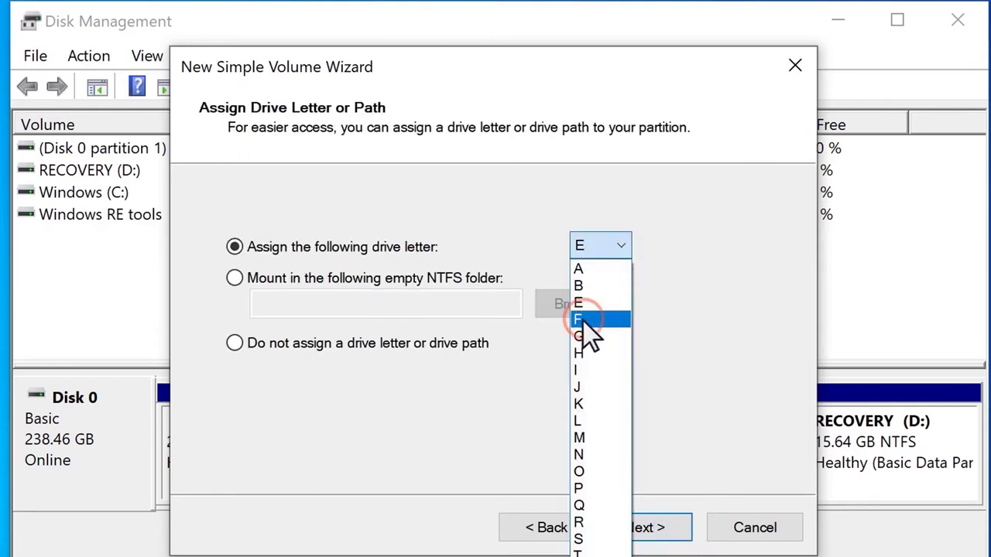
pyautogui.click(648, 528)
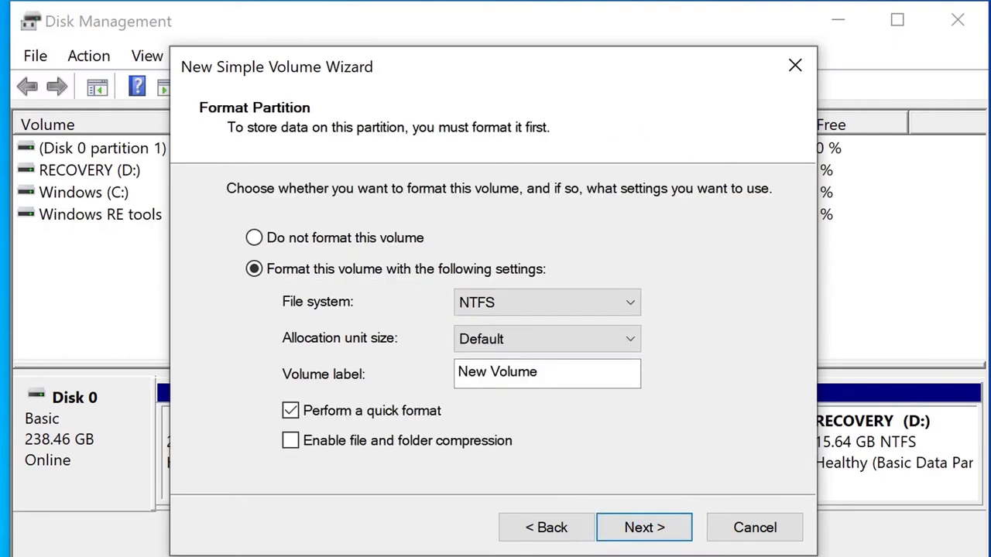
# Step: Create the volume with the label Backup Data and quick format turned off, and close its folder window
pyautogui.click(459, 373)
pyautogui.hotkey('ctrl', 'a')
pyautogui.write('Backup Data')
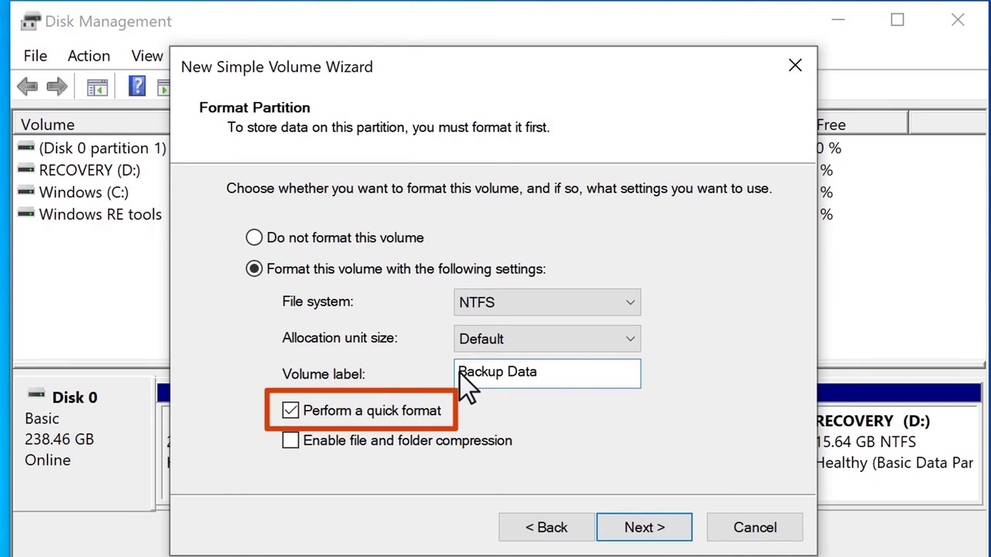
pyautogui.click(292, 412)
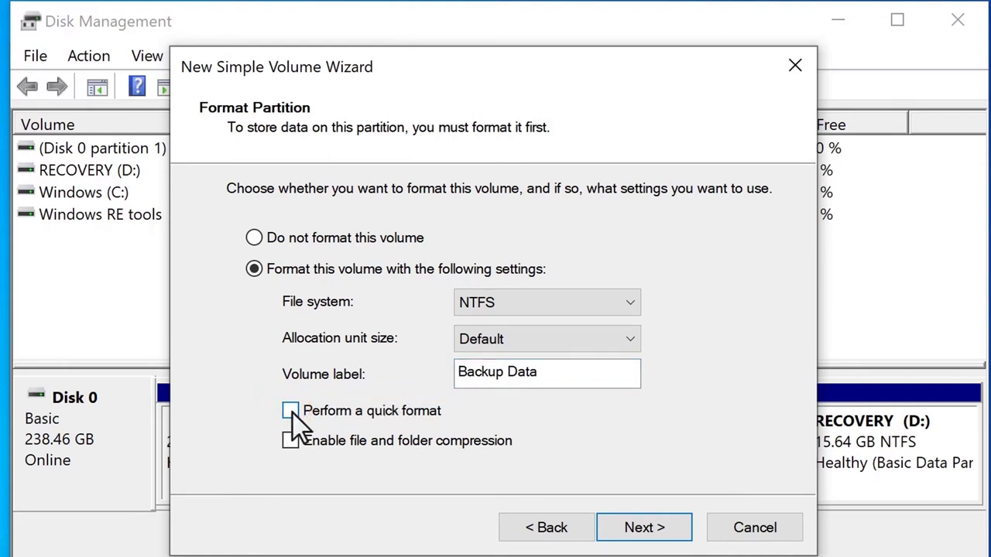
pyautogui.click(645, 528)
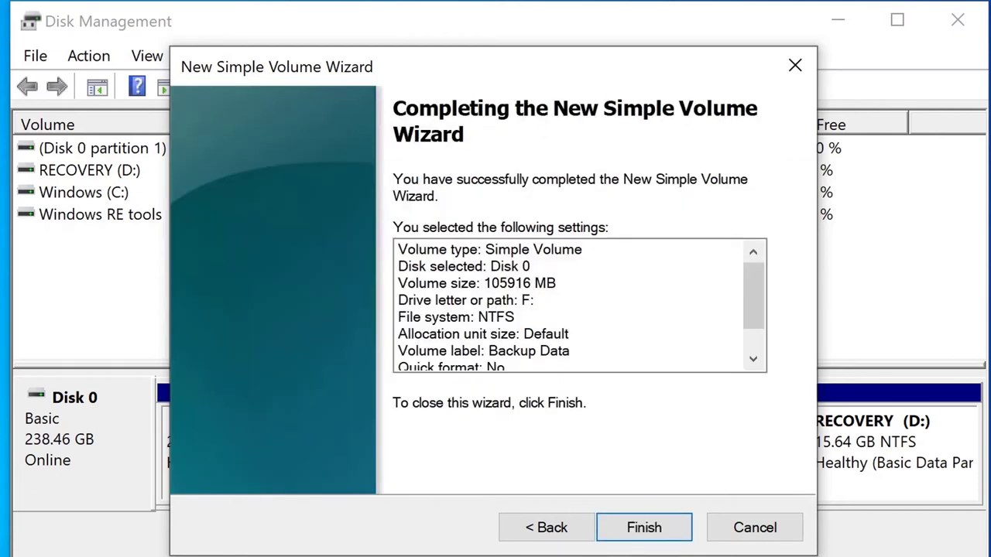
pyautogui.click(657, 532)
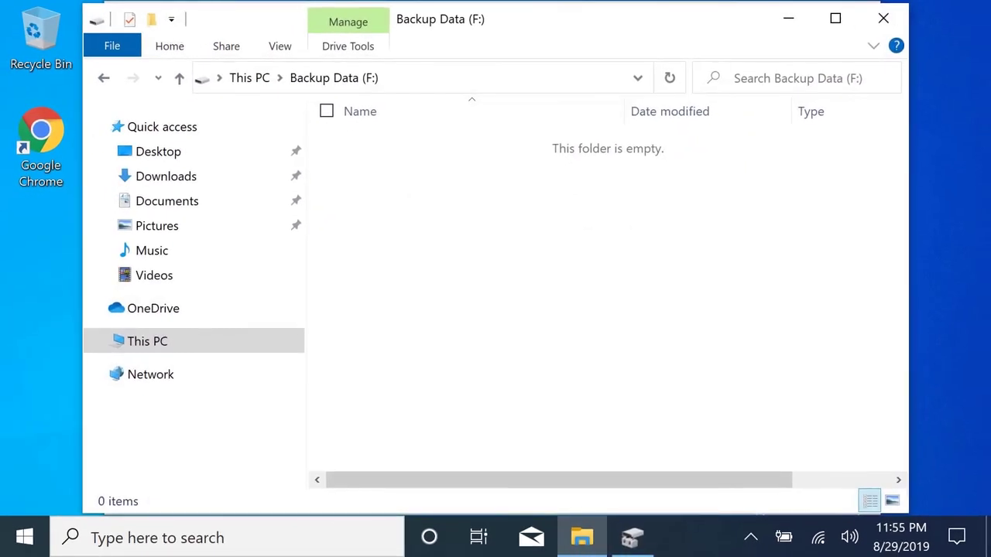
pyautogui.click(885, 17)
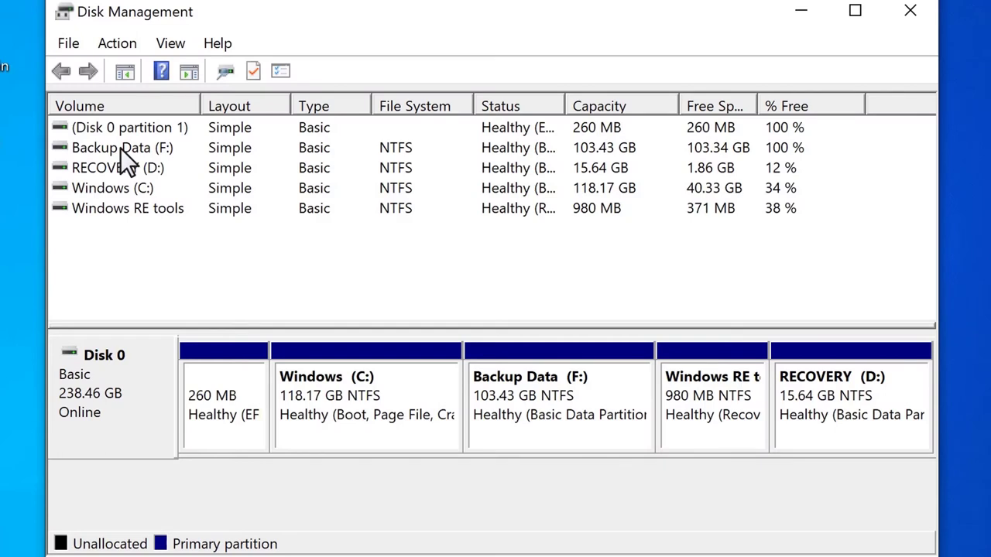
# Step: Delete the Backup Data (F:) volume, accepting the loss of its data
pyautogui.rightClick(120, 148)
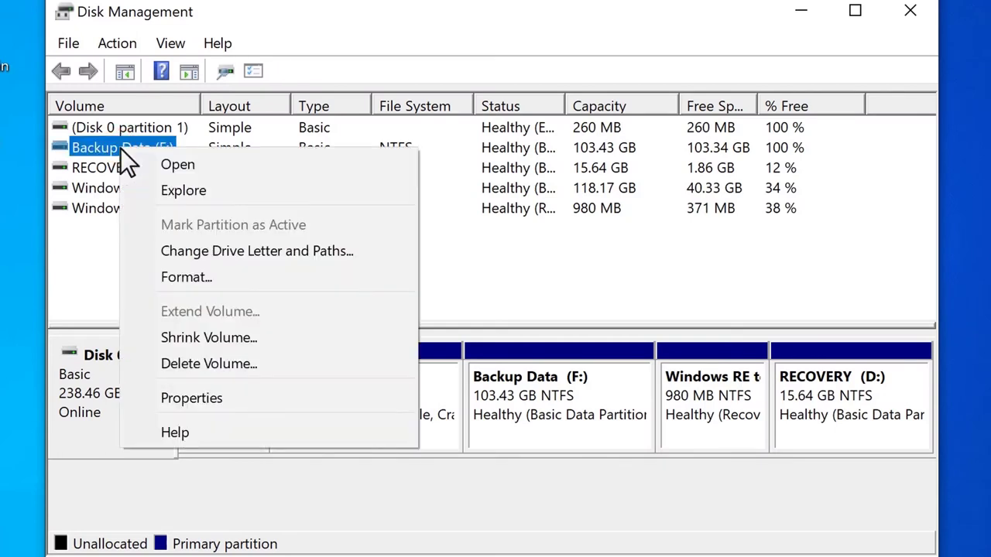
pyautogui.click(237, 364)
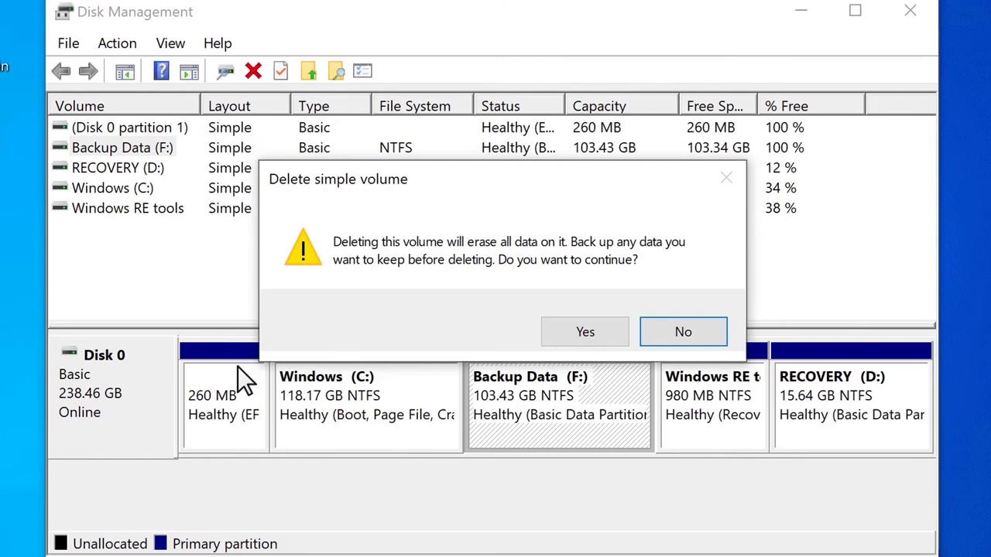
pyautogui.click(587, 341)
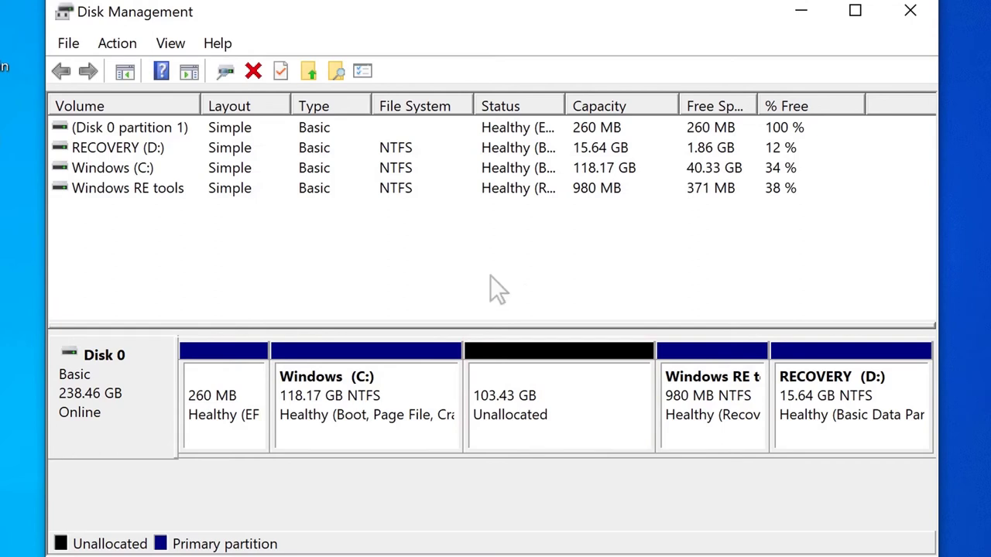
# Step: Extend the Windows (C:) volume with 105916 MB of unallocated space from Disk 0
pyautogui.rightClick(109, 168)
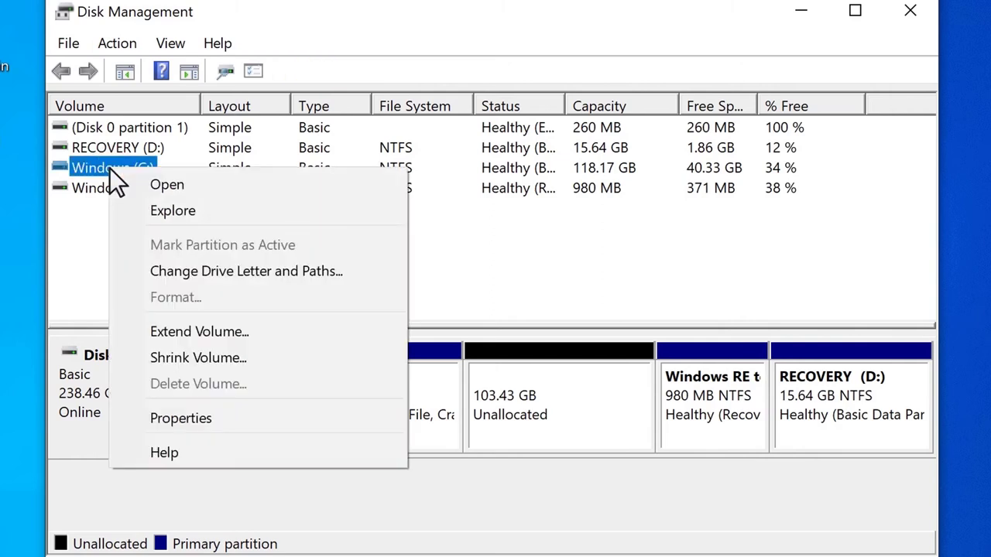
pyautogui.click(229, 332)
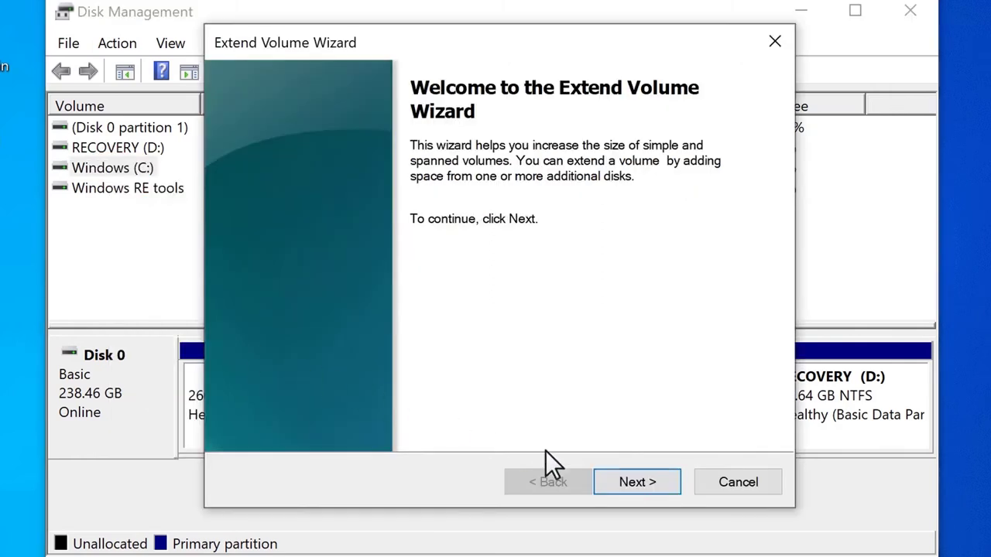
pyautogui.click(640, 485)
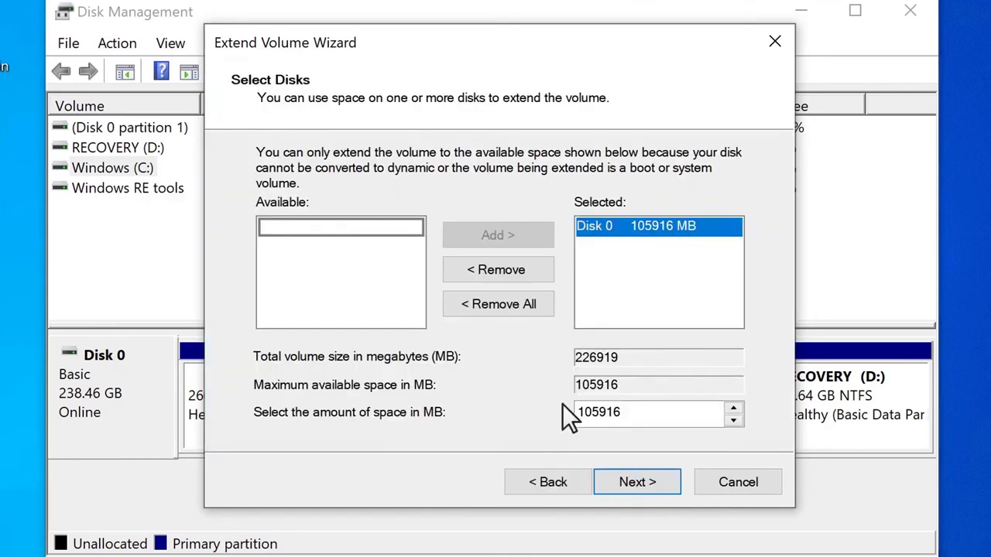
pyautogui.click(641, 485)
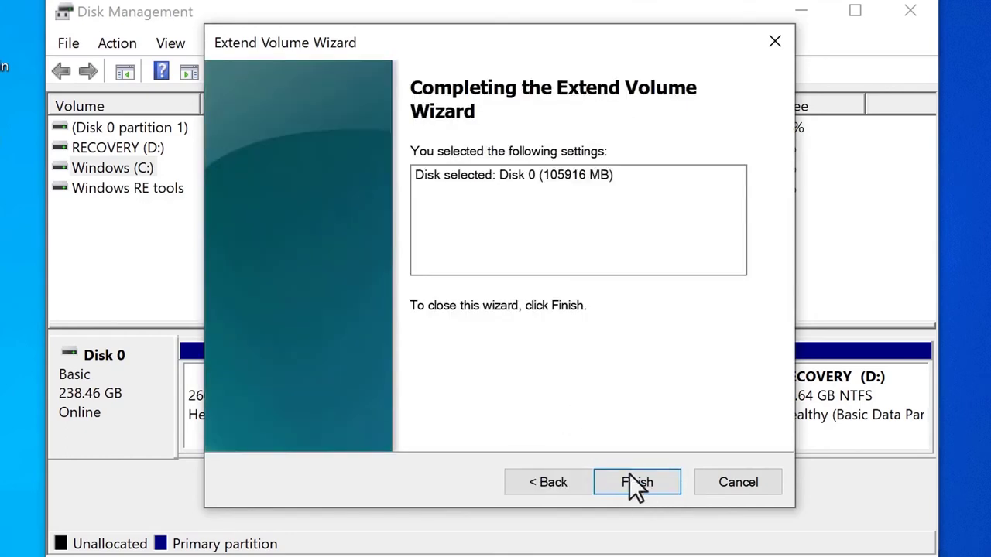
pyautogui.click(641, 485)
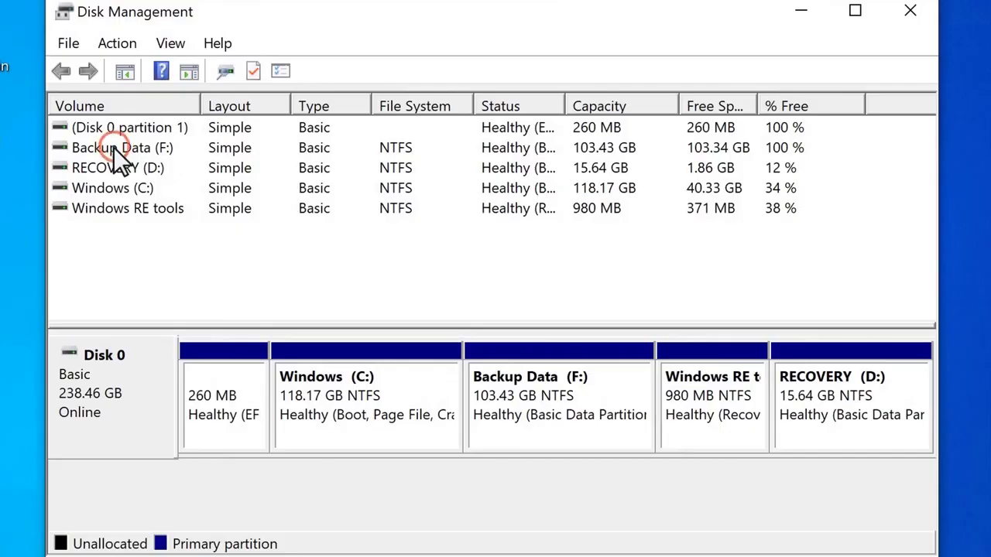
# Step: Change the drive letter of the Backup Data (F:) volume to H
pyautogui.rightClick(113, 147)
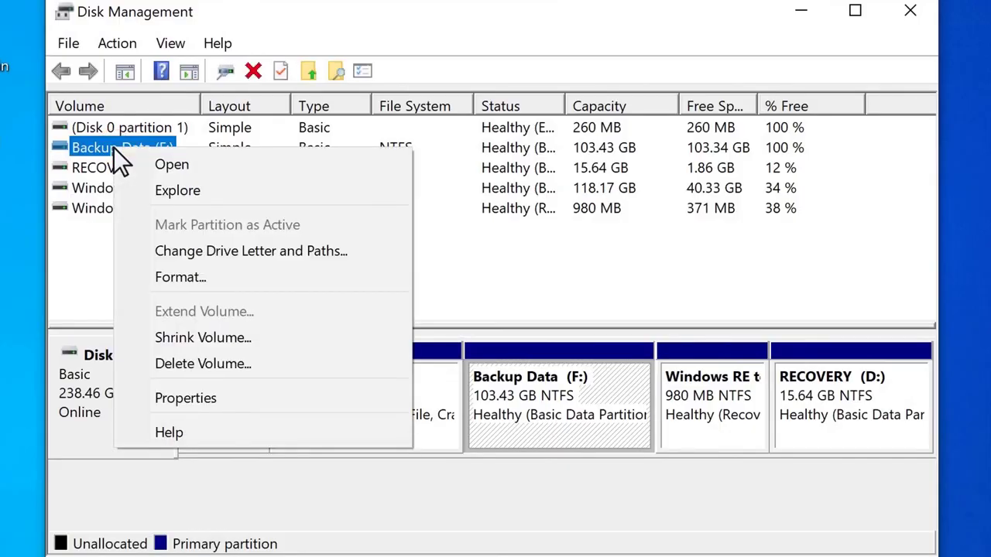
pyautogui.click(297, 256)
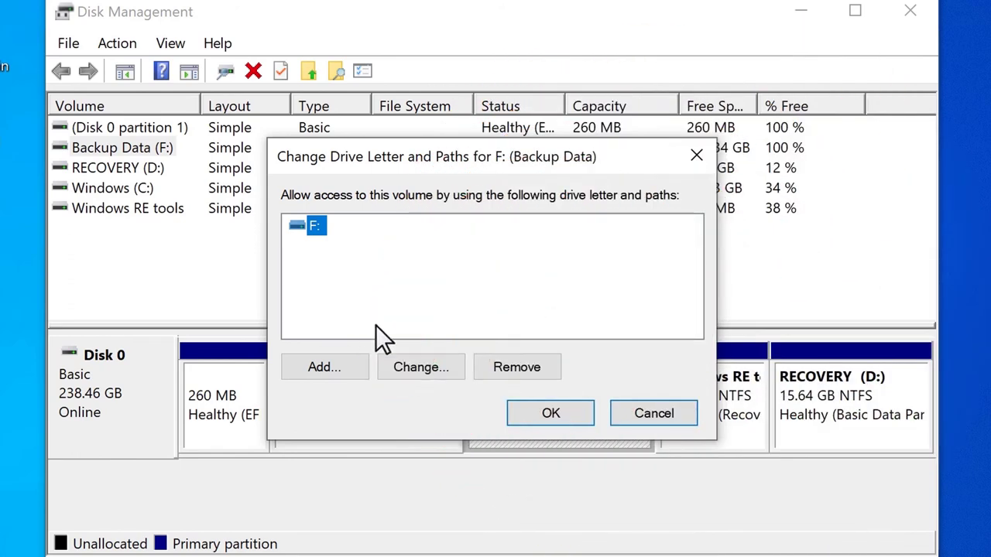
pyautogui.click(428, 370)
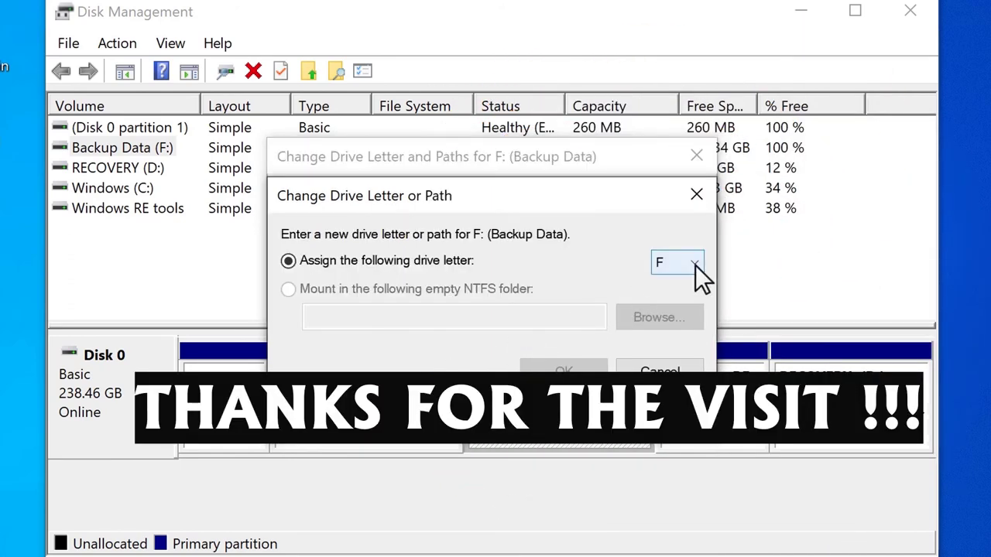
pyautogui.click(695, 265)
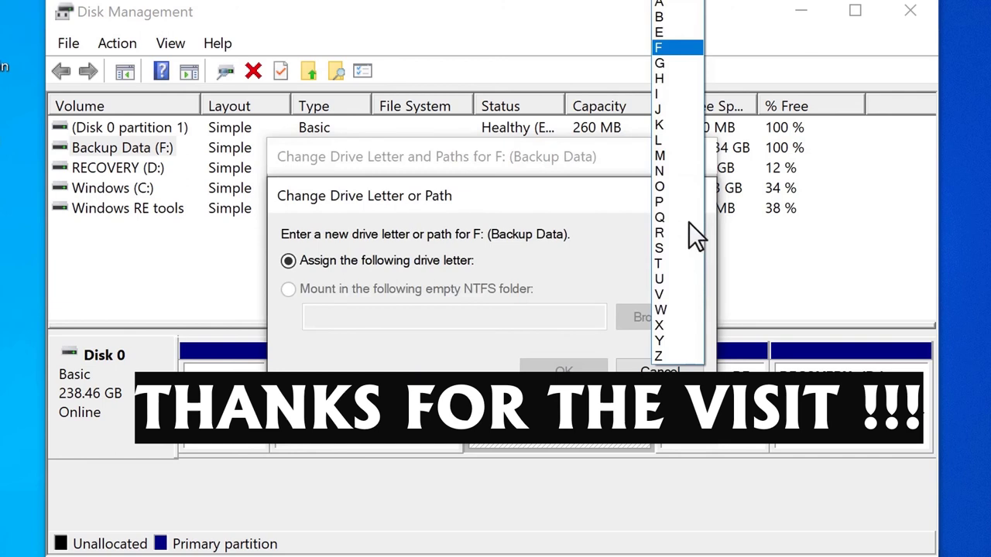
pyautogui.click(667, 78)
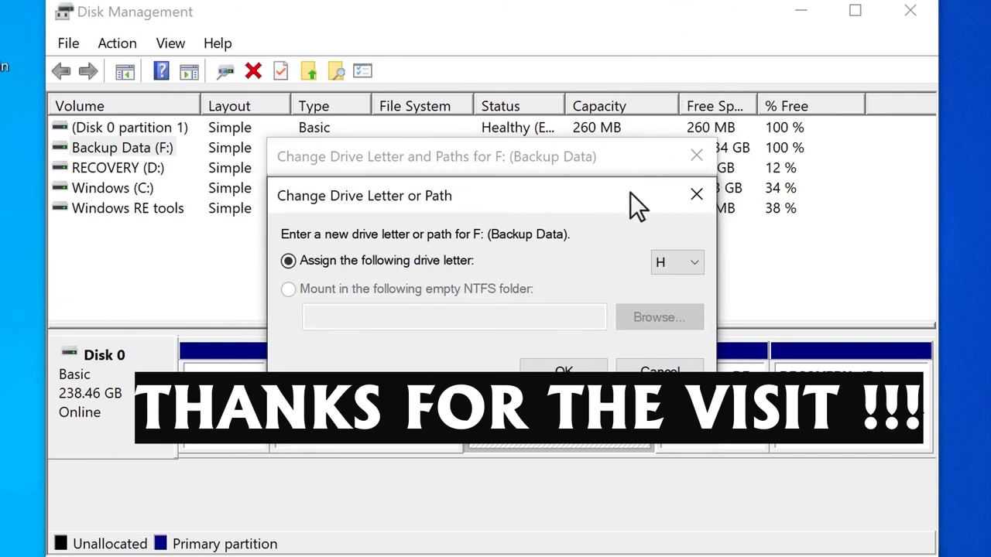